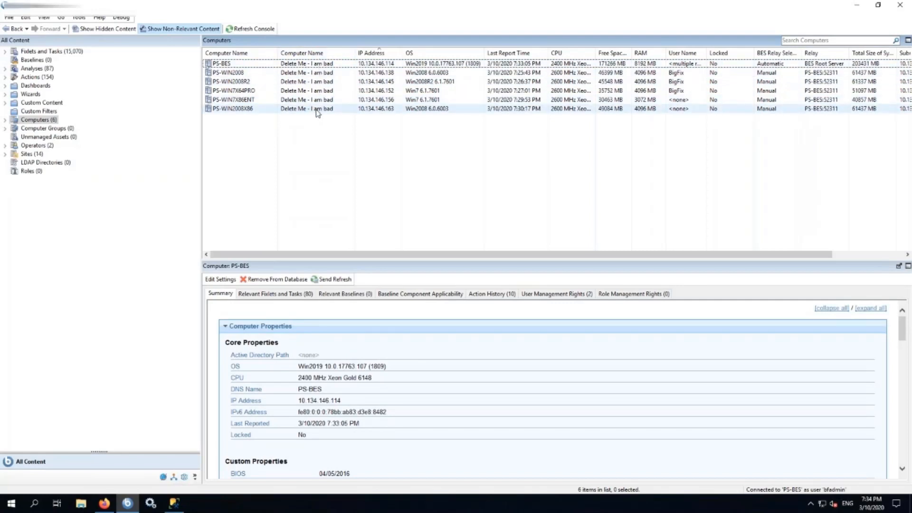
- Open the property manager, list the properties of the Master Action Site and view the definition of its Computer Name property
left_click(79, 18)
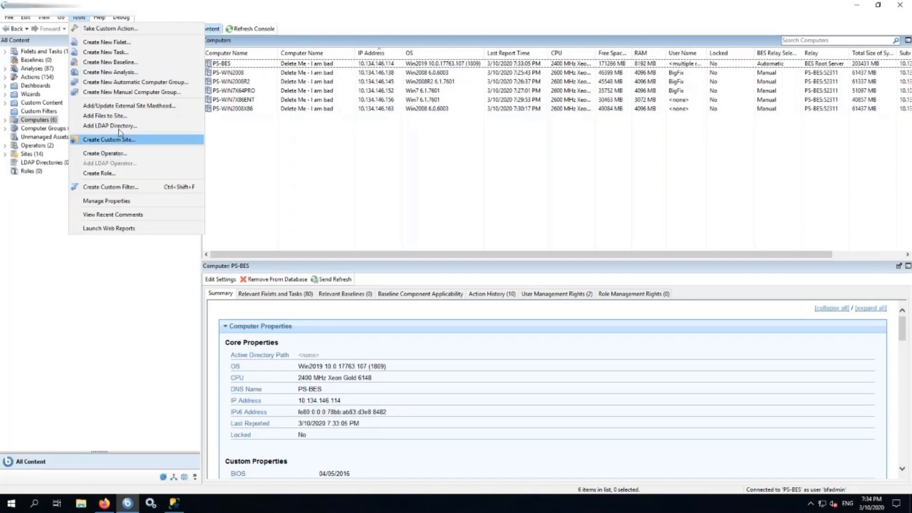
left_click(116, 202)
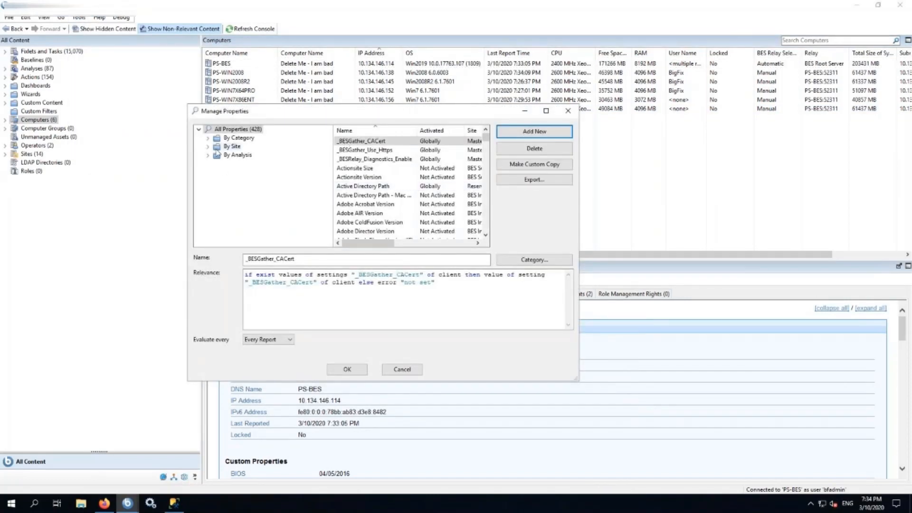
left_click(208, 146)
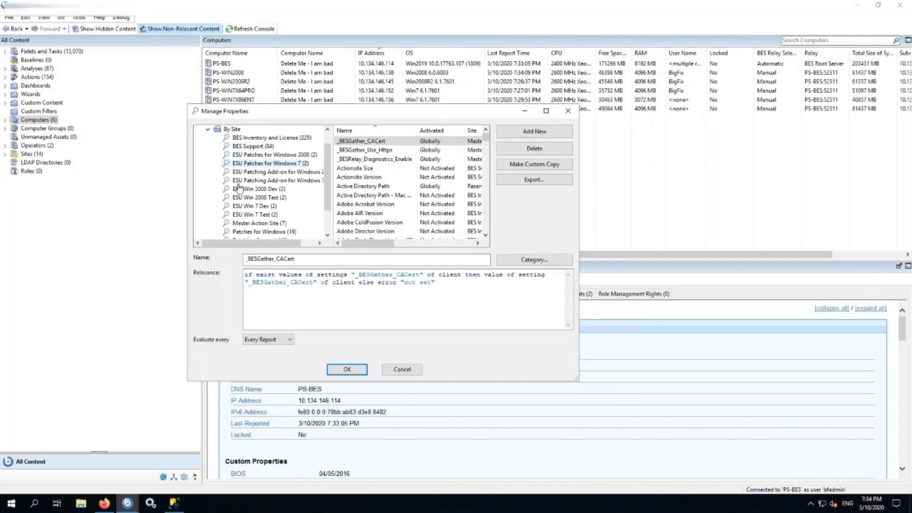
left_click(237, 223)
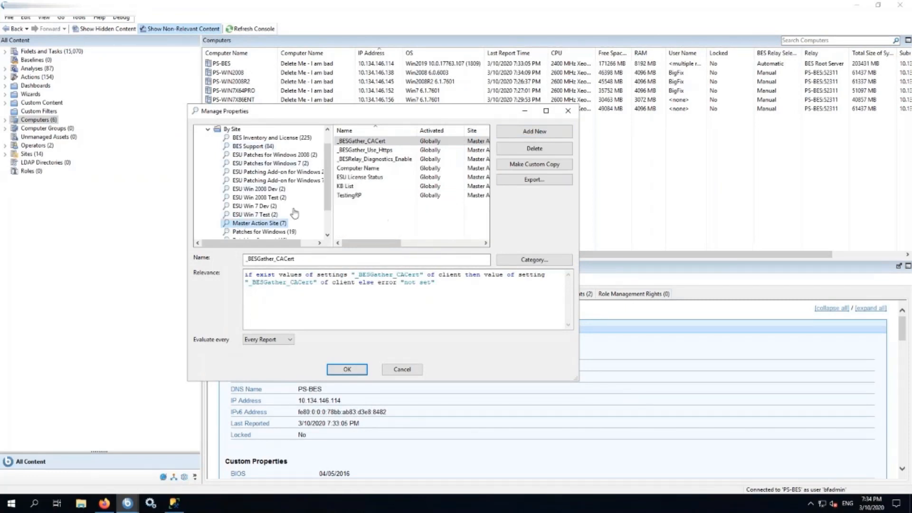
left_click(357, 168)
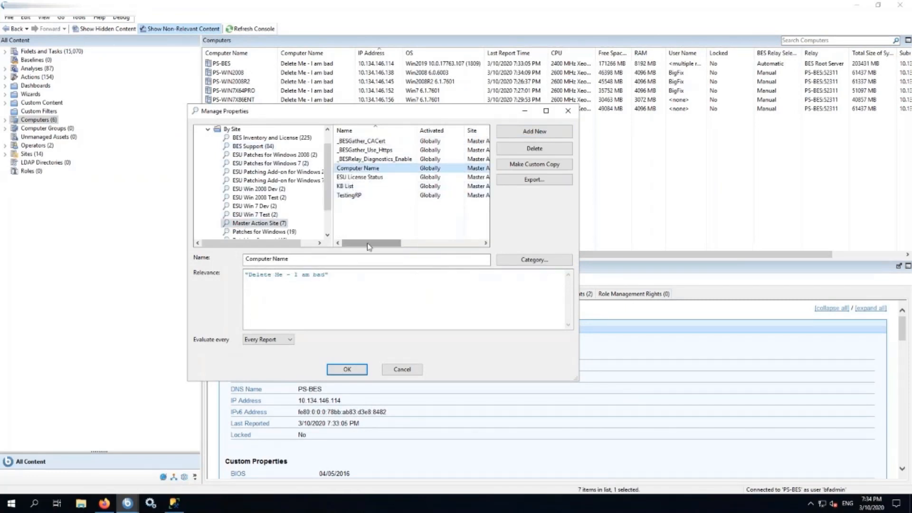
mouse_move(372, 245)
left_mouse_down()
mouse_move(483, 238)
mouse_move(373, 244)
left_mouse_up()
left_click_drag(387, 111, 398, 112)
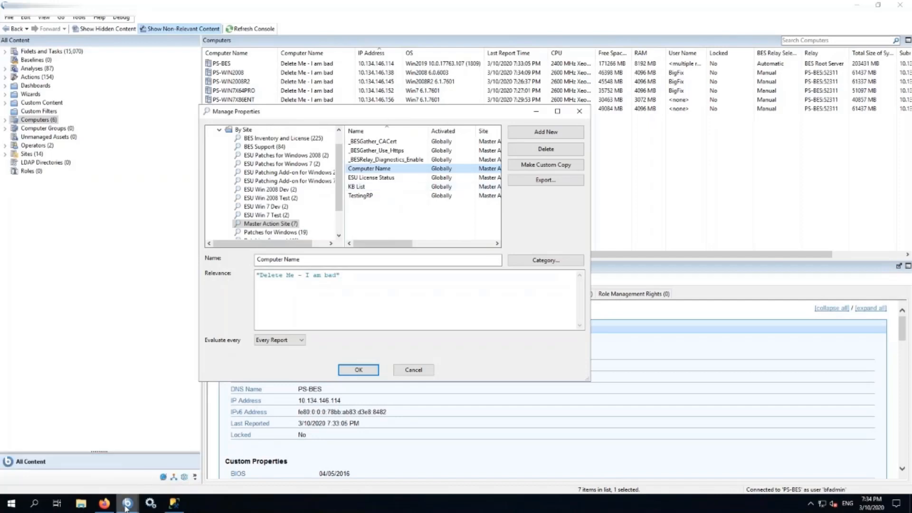
- Return to the main console window and open the Presentation Debugger
mouse_move(126, 507)
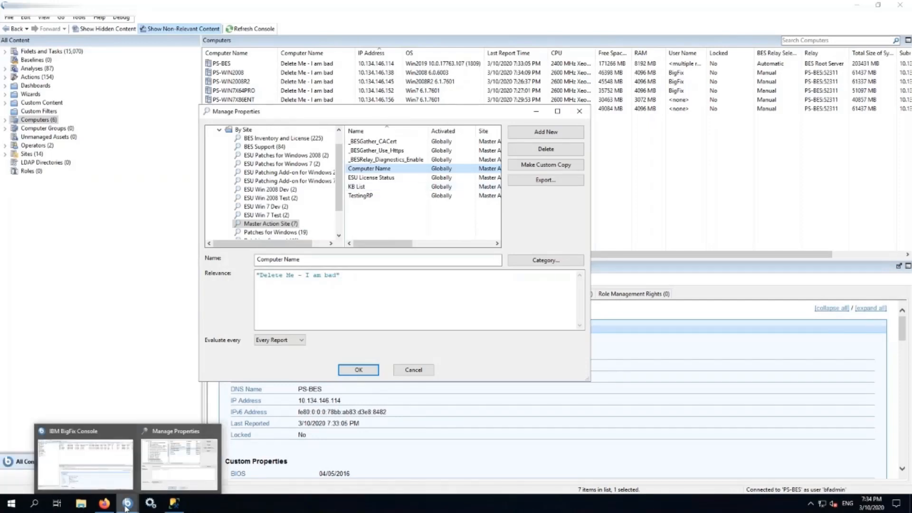
left_click(106, 475)
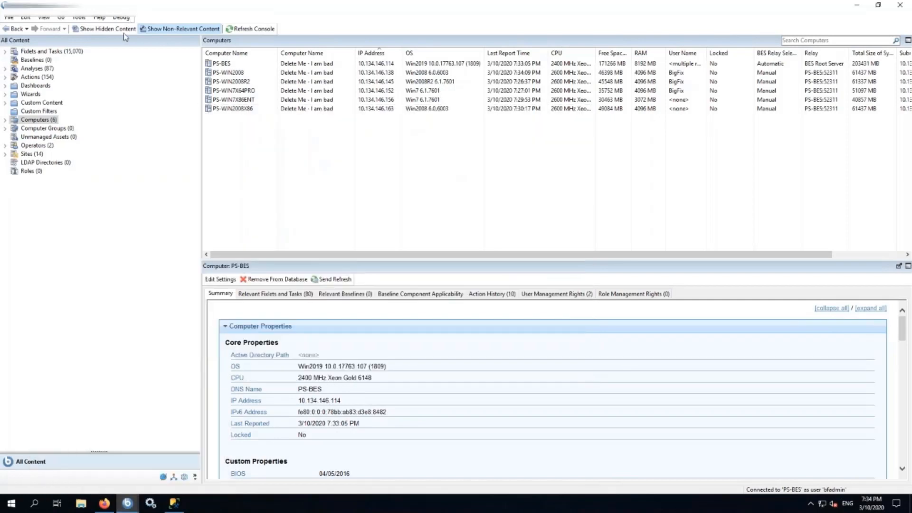
left_click(121, 17)
left_click(137, 37)
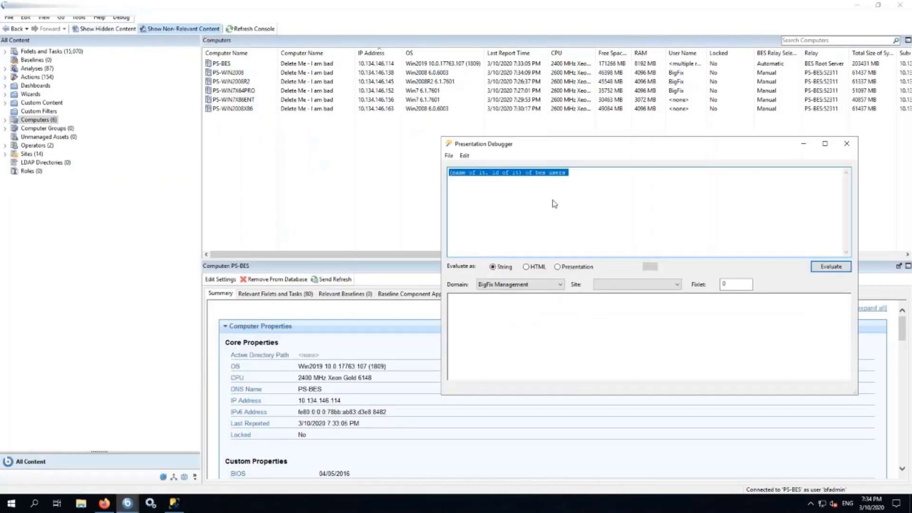
- Replace the existing query with bes properties whose (name of it = "Computer Name") and evaluate it
left_click(625, 195)
left_click_drag(615, 172, 360, 164)
type("bes prop")
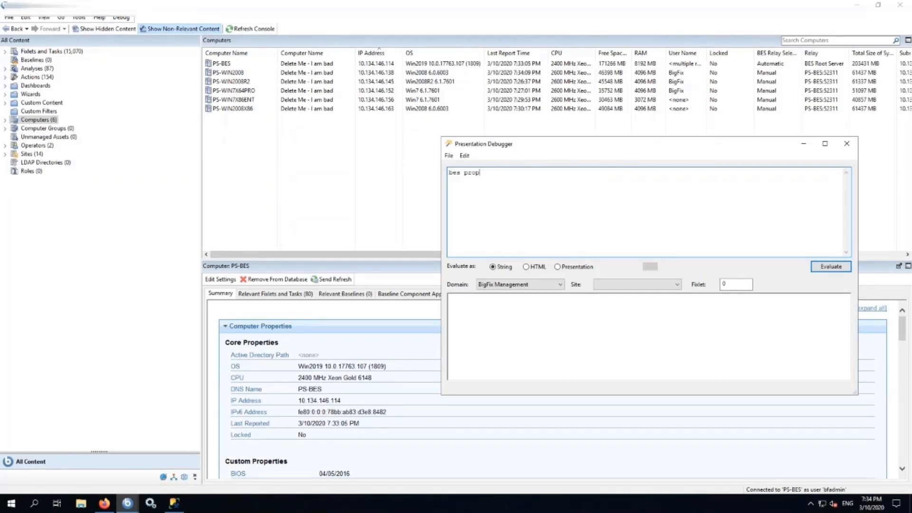
type("erties whose")
type(" (na")
type("me of it = \"Computer")
type(" Name")
key("ctrl+Return")
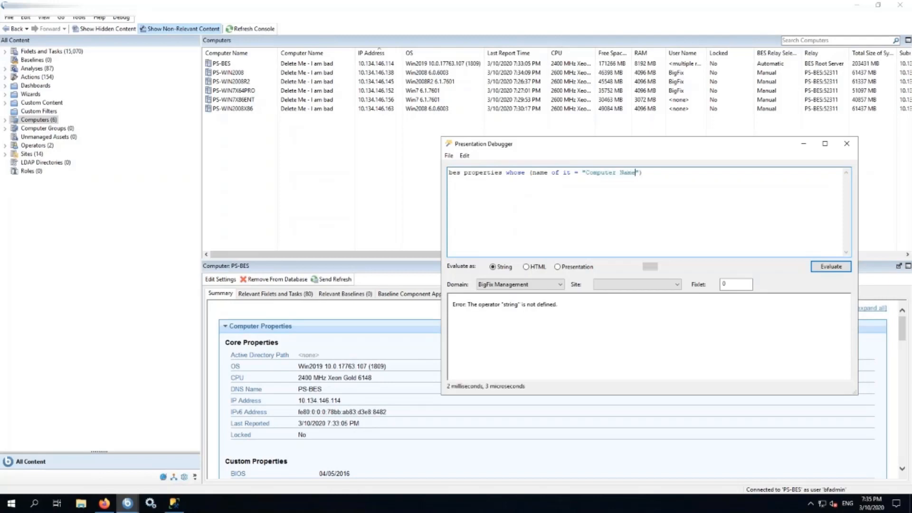
- Prefix the query with (name of it, id of it) of, and evaluate it to list both Computer Name properties with their IDs
key("End")
type("name of it, ")
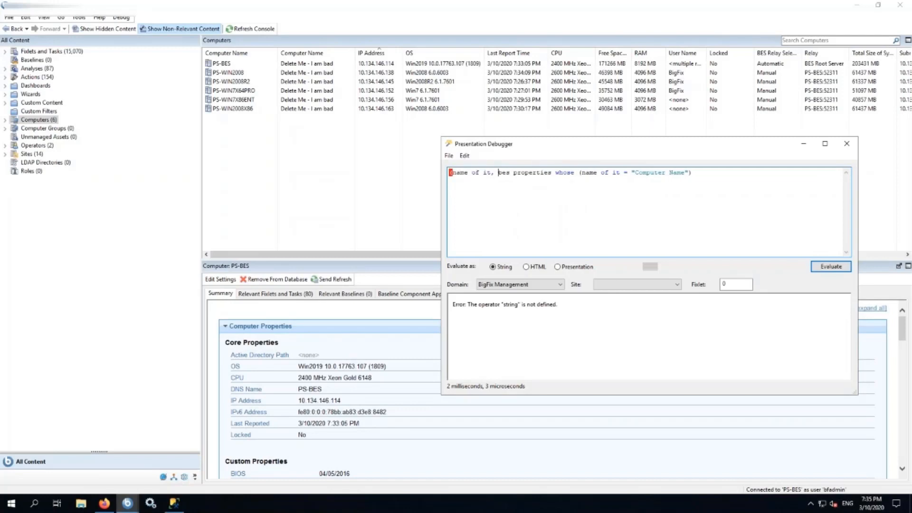
type("id of it) of")
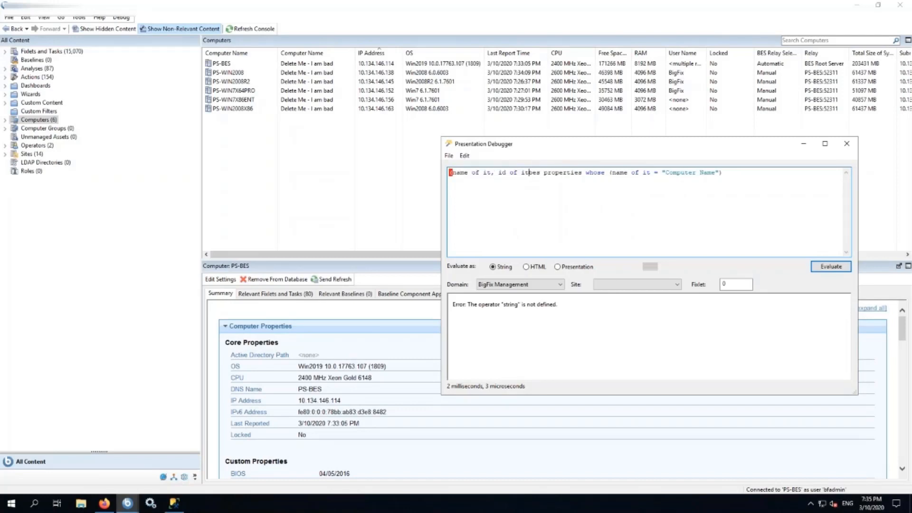
key("Return")
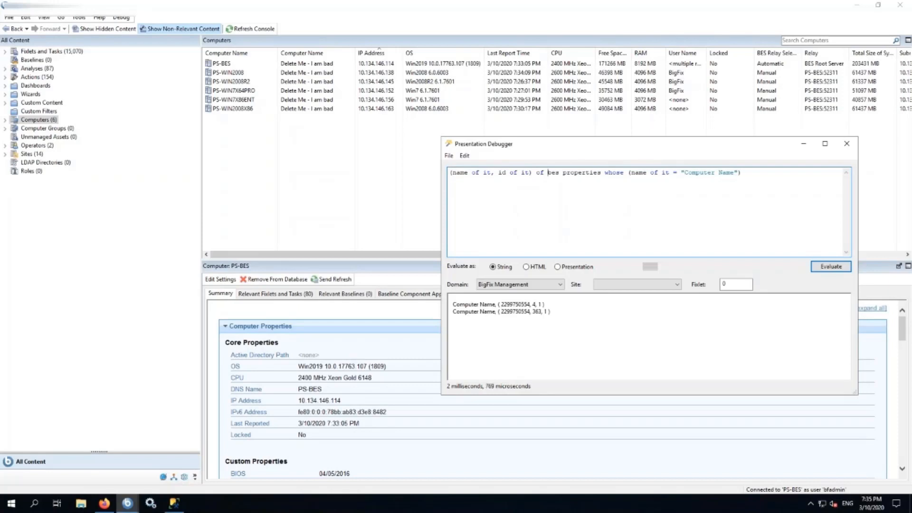
double_click(536, 312)
left_click(532, 307)
- Switch to SQL Server Management Studio and select the top 1000 rows of dbo.LOCAL_OBJECT_DEFS in the BFEnterprise database
left_click(174, 507)
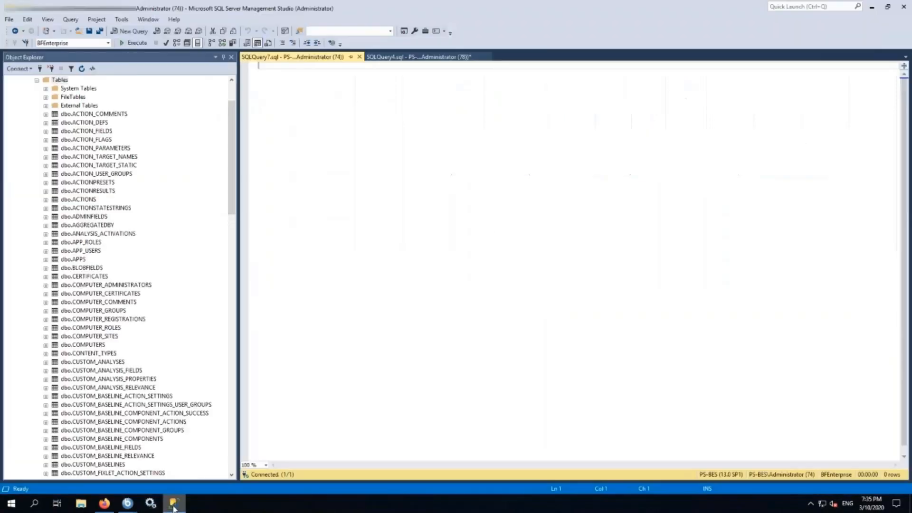
scroll(129, 123, "up", 3)
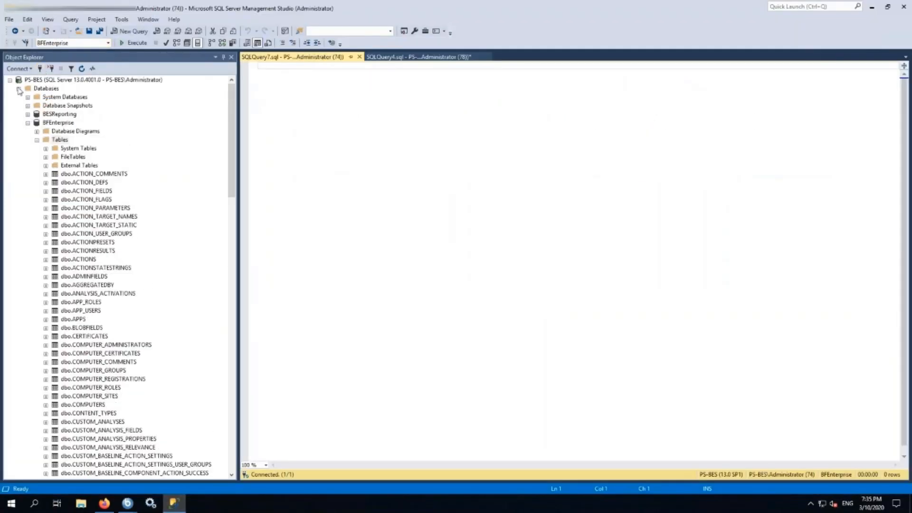
left_click(61, 88)
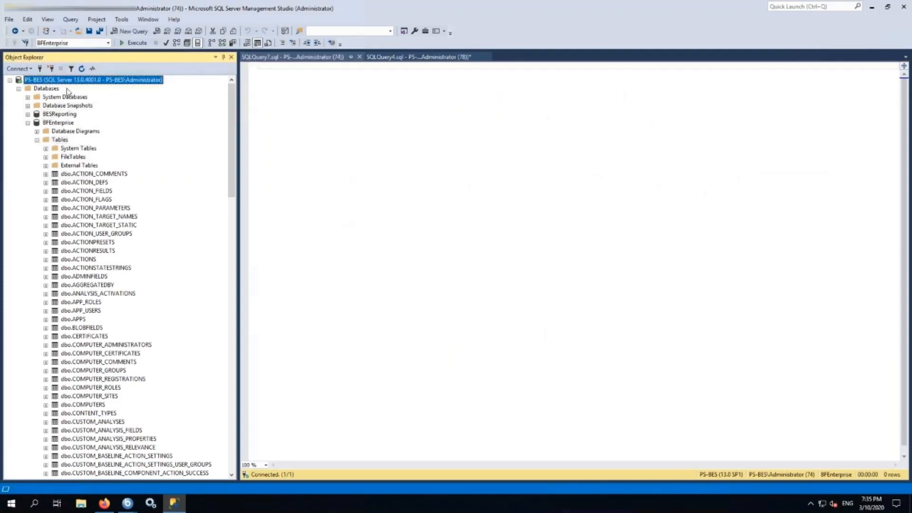
left_click(59, 123)
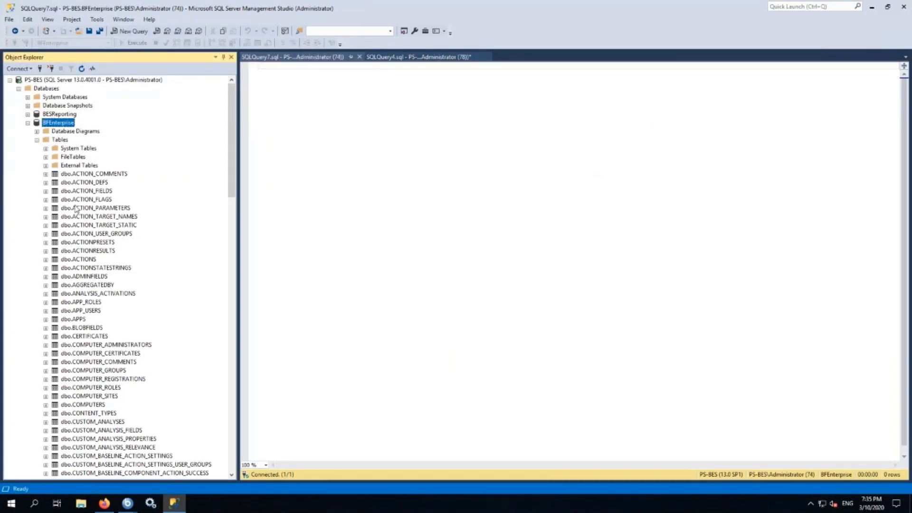
scroll(77, 209, "down", 2)
scroll(99, 308, "down", 4)
scroll(100, 308, "down", 10)
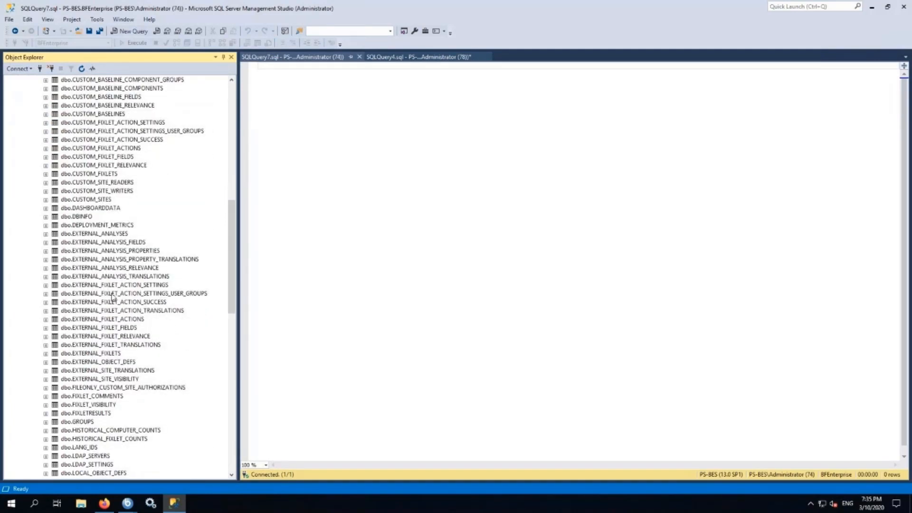
scroll(112, 297, "down", 3)
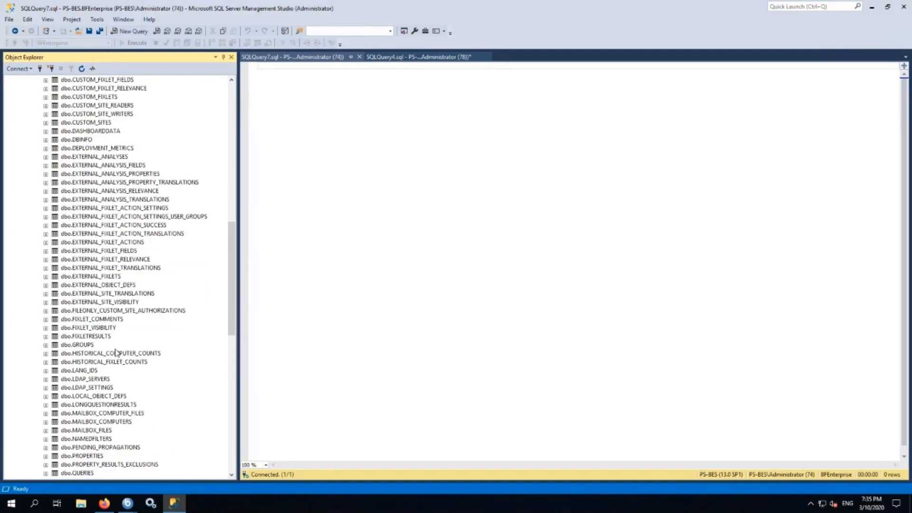
right_click(92, 398)
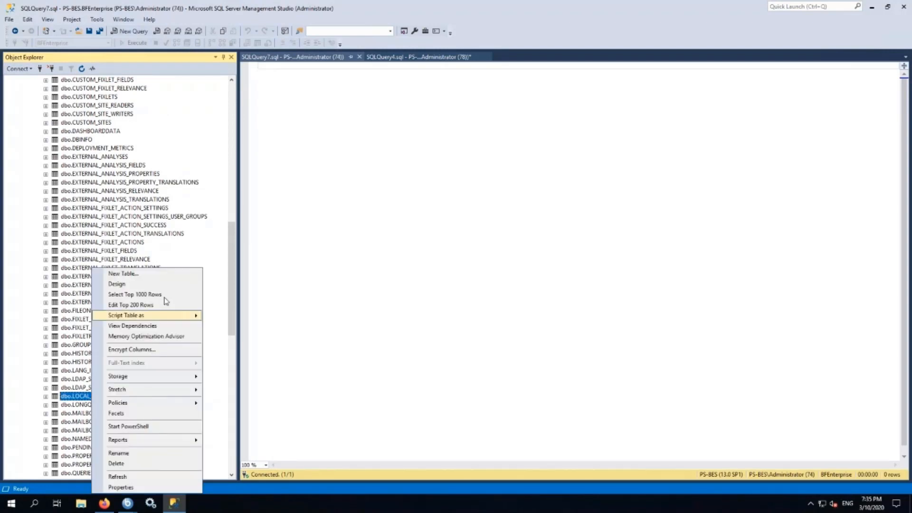
left_click(162, 295)
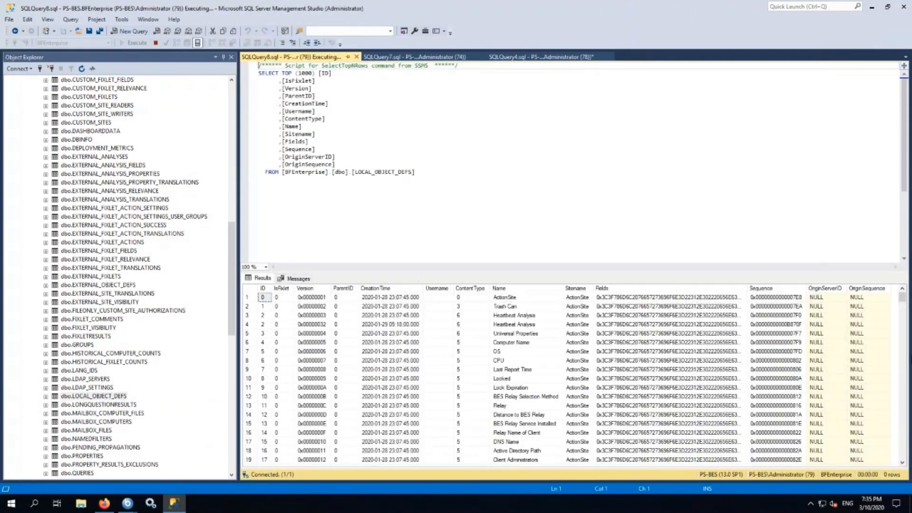
- Locate the Computer Name row at the end of the query results, check its Username cell and copy its Fields value
left_click_drag(903, 311, 903, 476)
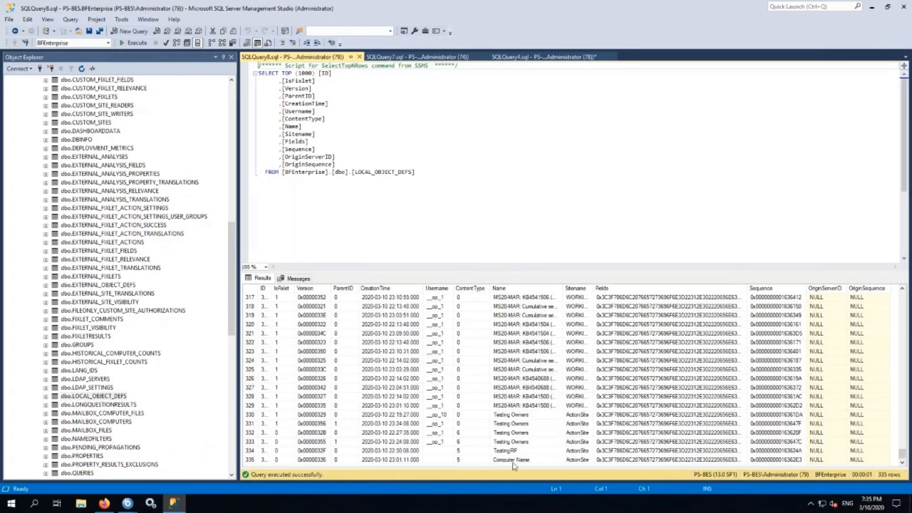
left_click(531, 460)
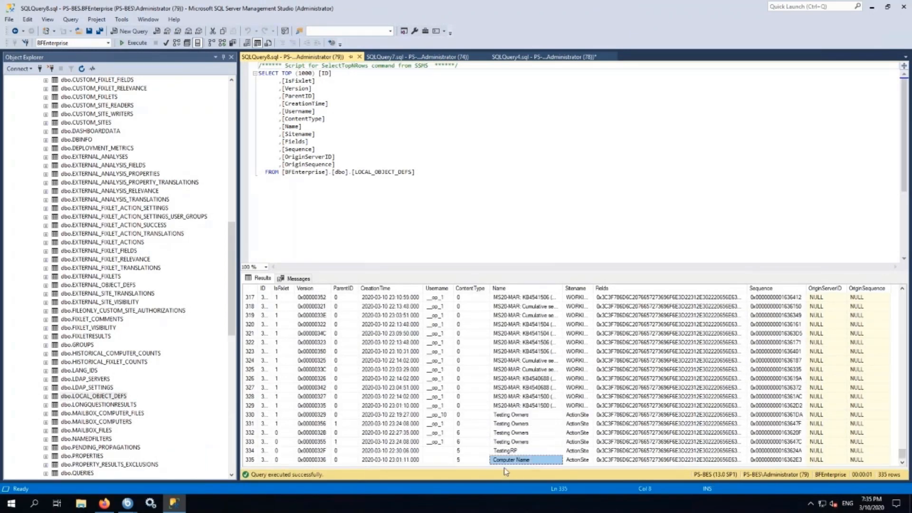
left_click(438, 460)
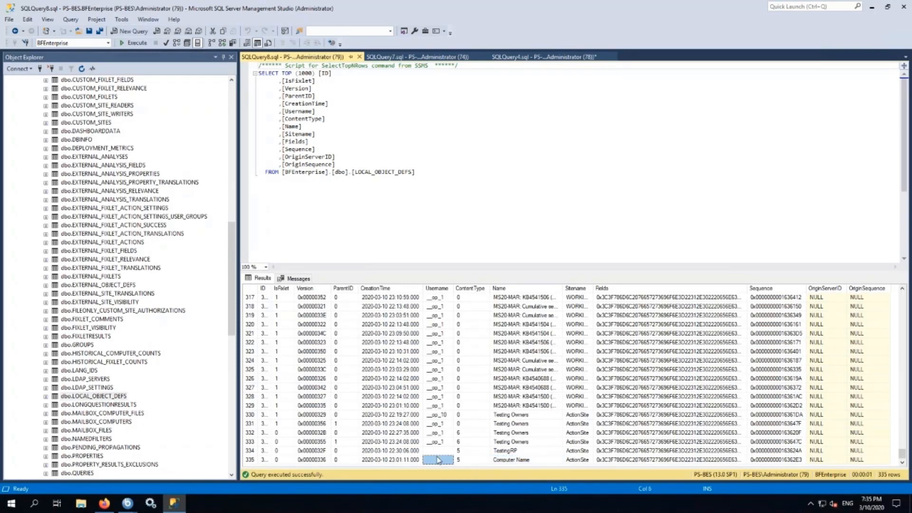
left_click(650, 460)
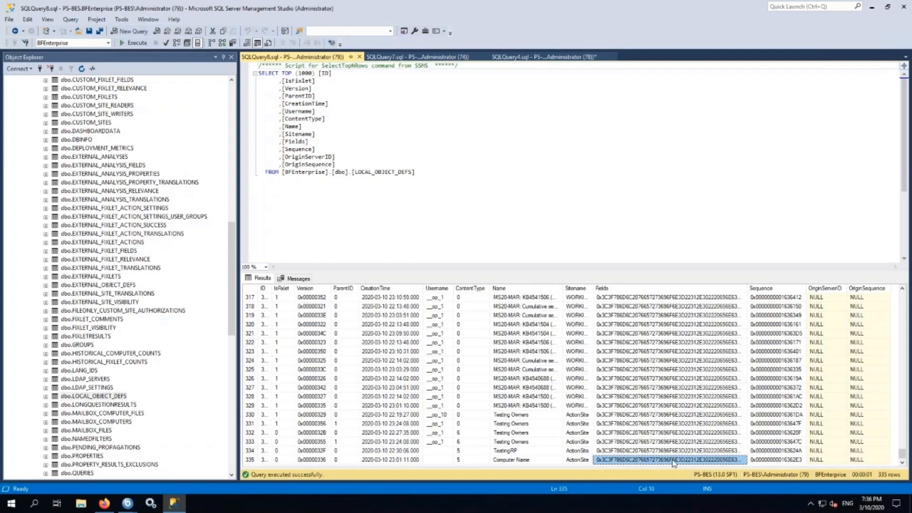
right_click(637, 461)
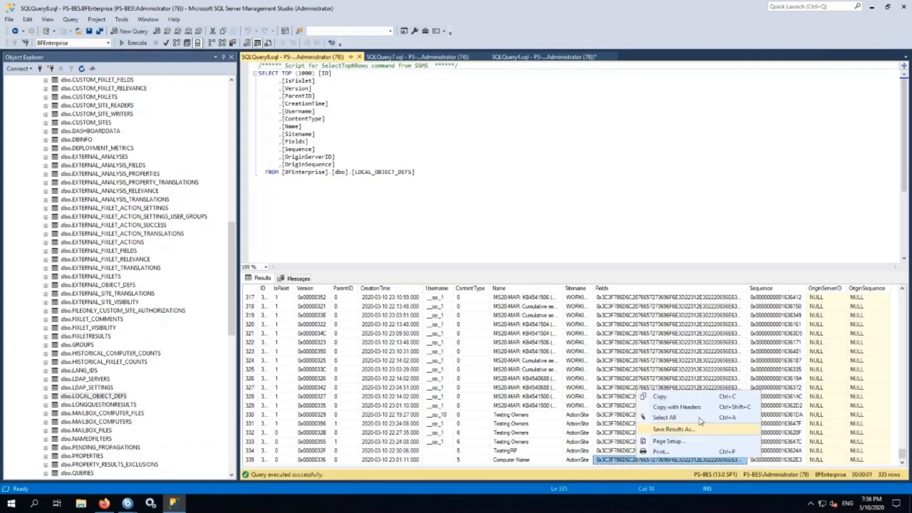
left_click(671, 397)
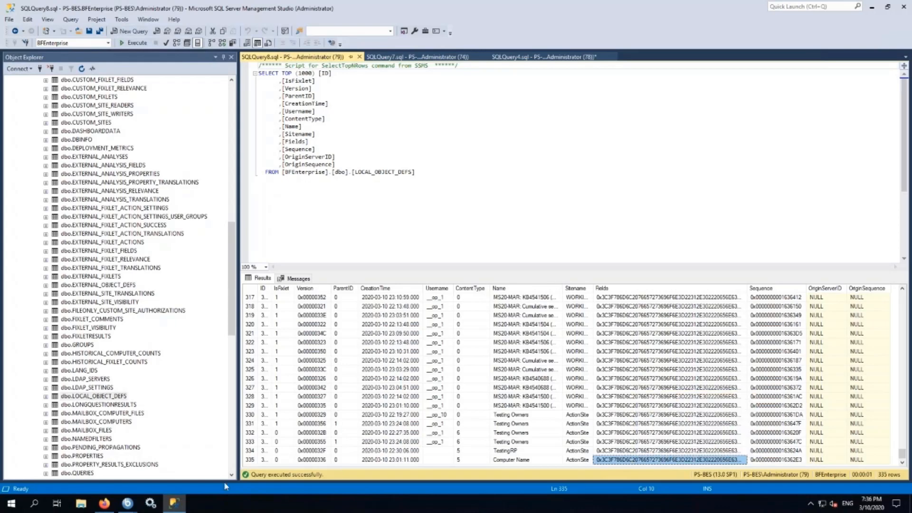
- Switch to Firefox and search the web for "hex decoder" in a new tab
left_click(103, 504)
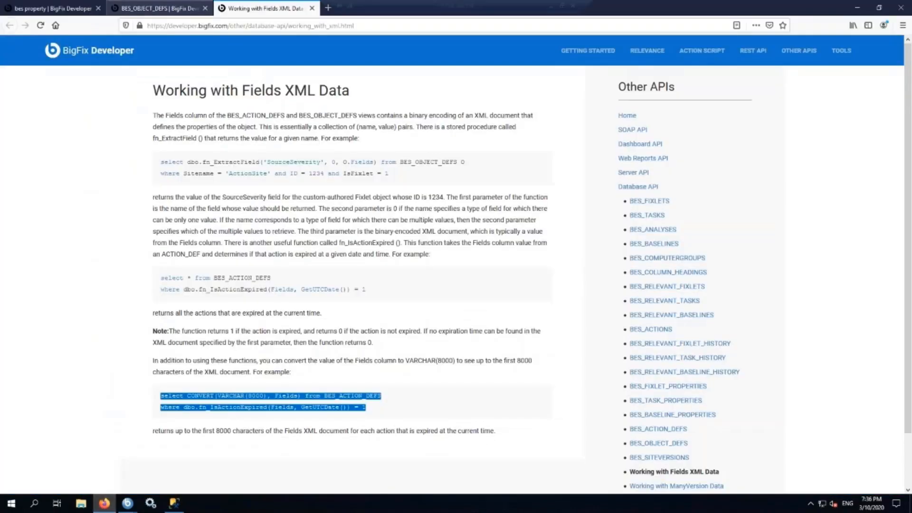
left_click(327, 10)
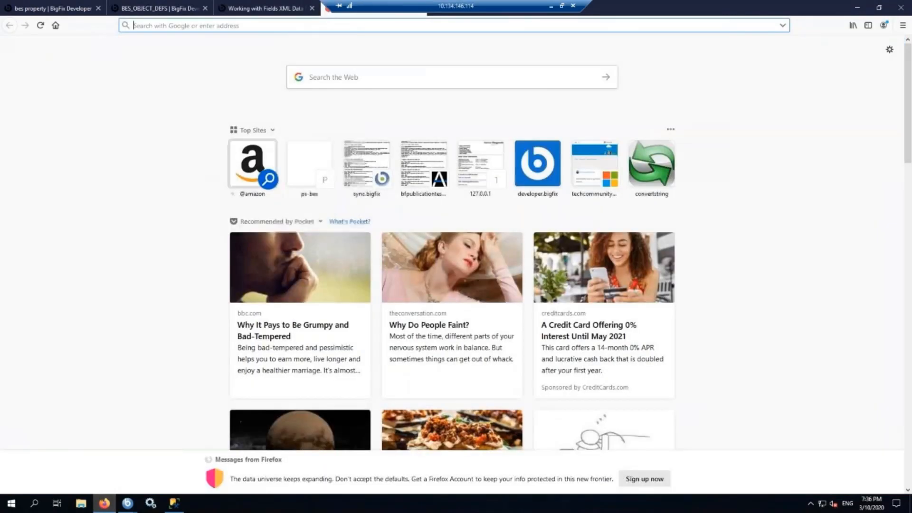
left_click(369, 77)
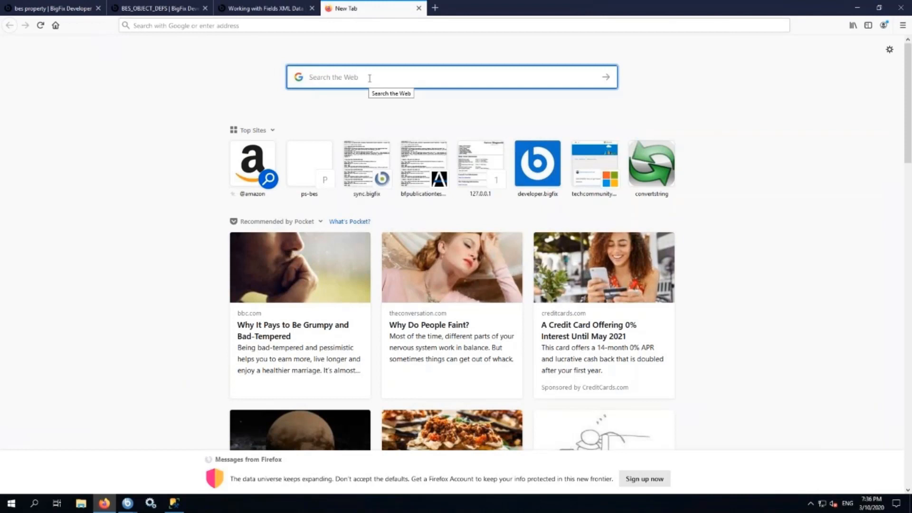
type("hex decoder")
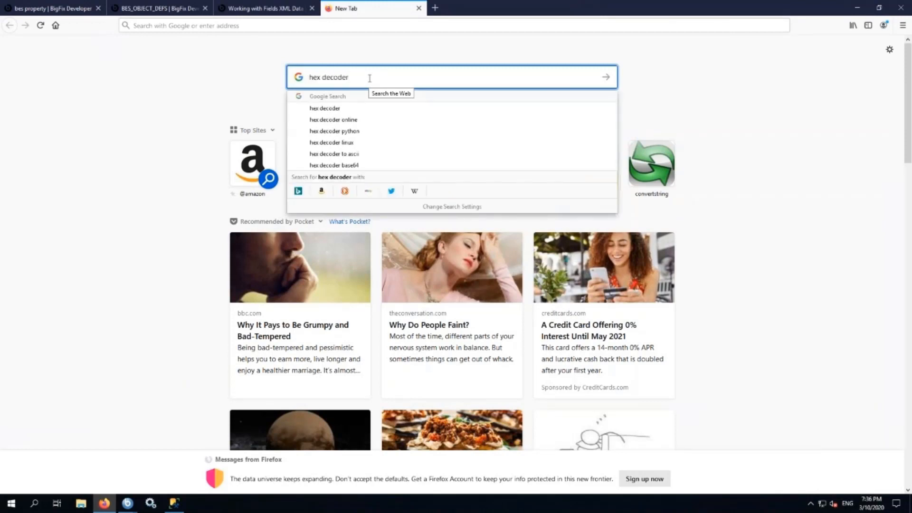
key("Return")
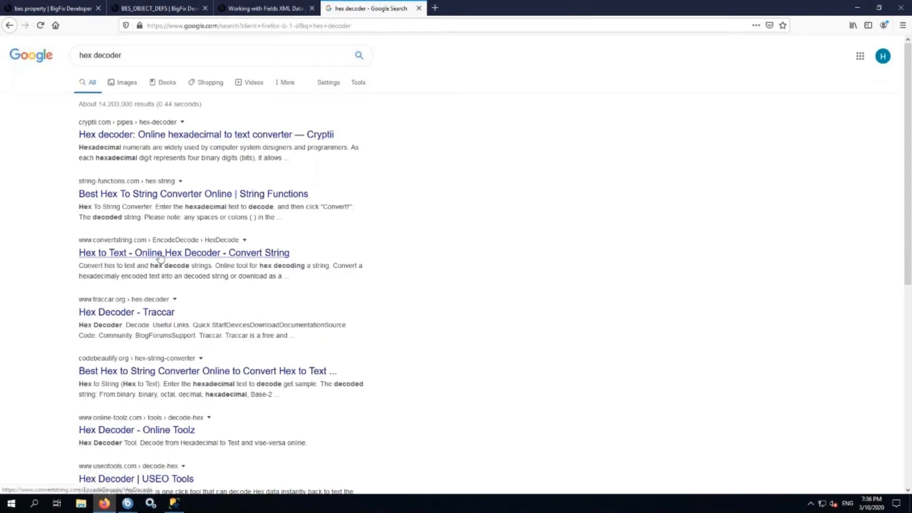
- Open the Convert String hex decoder from the search results and paste the copied Fields value as the text to decode
left_click(240, 250)
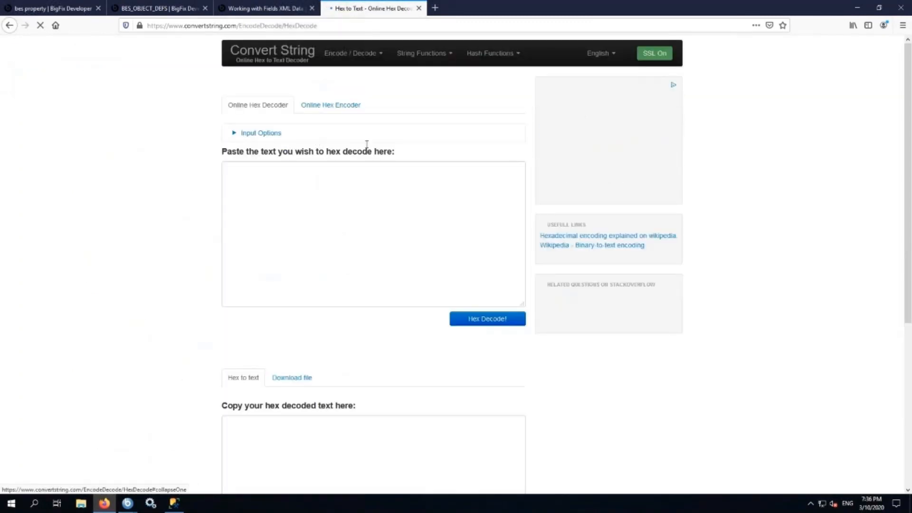
left_click(333, 182)
key("ctrl+v")
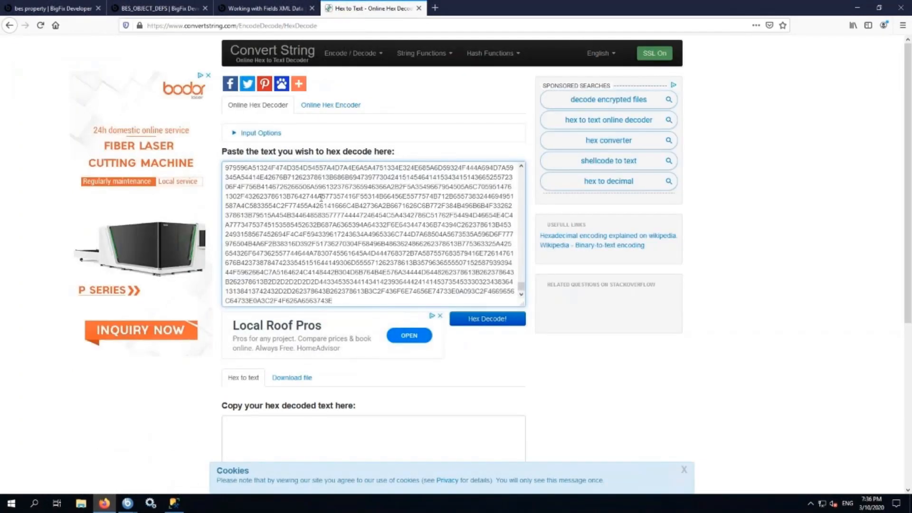
- Remove the leading 0x from the pasted Fields value and hex decode it
scroll(321, 196, "up", 10)
scroll(322, 196, "up", 10)
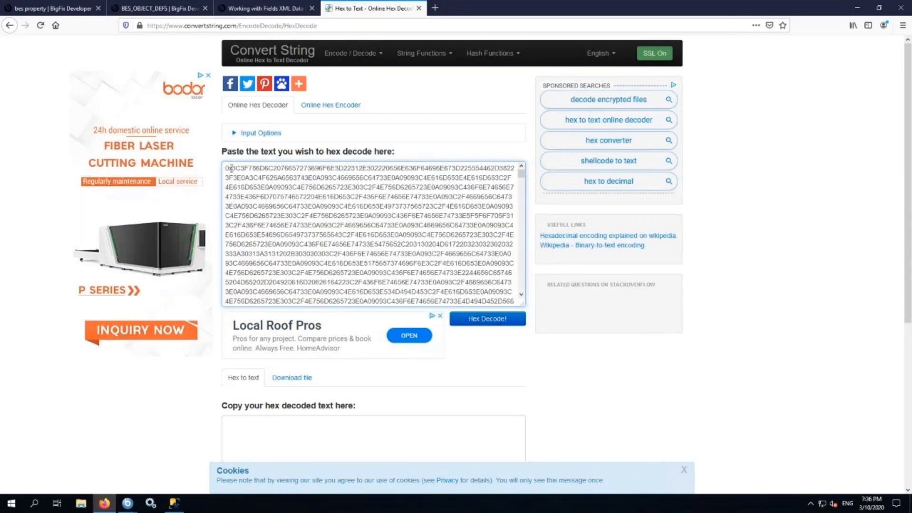
key("BackSpace")
key("BackSpace")
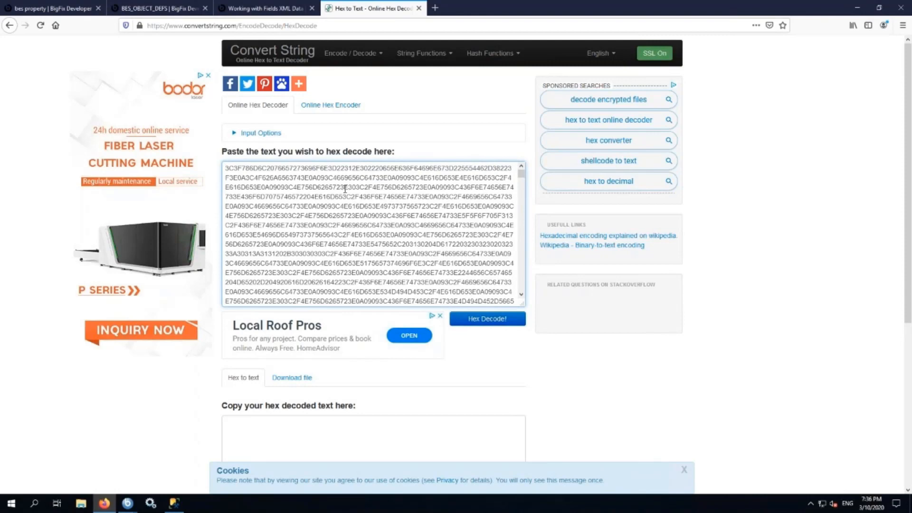
left_click(472, 319)
- Examine the decoded XML, including the SMIME section and the Question field, and highlight the Issuer field's name and contents
scroll(439, 338, "down", 5)
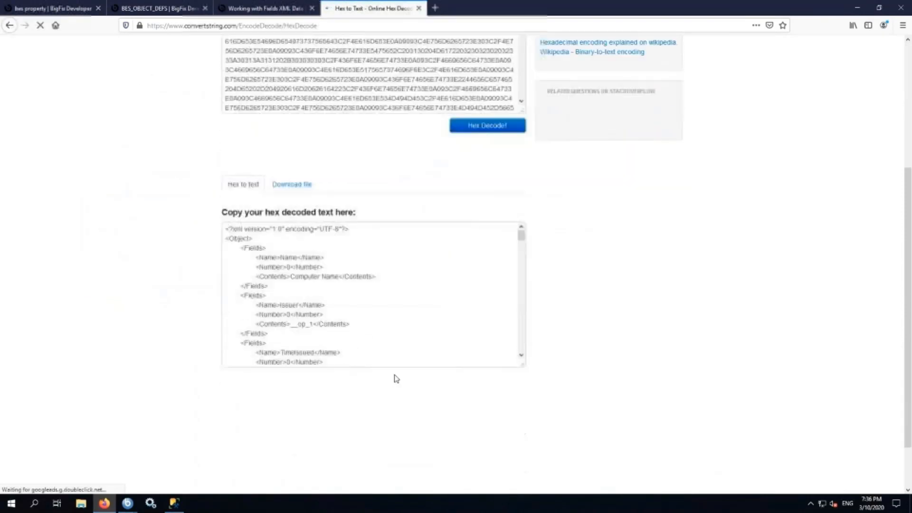
scroll(513, 203, "down", 5)
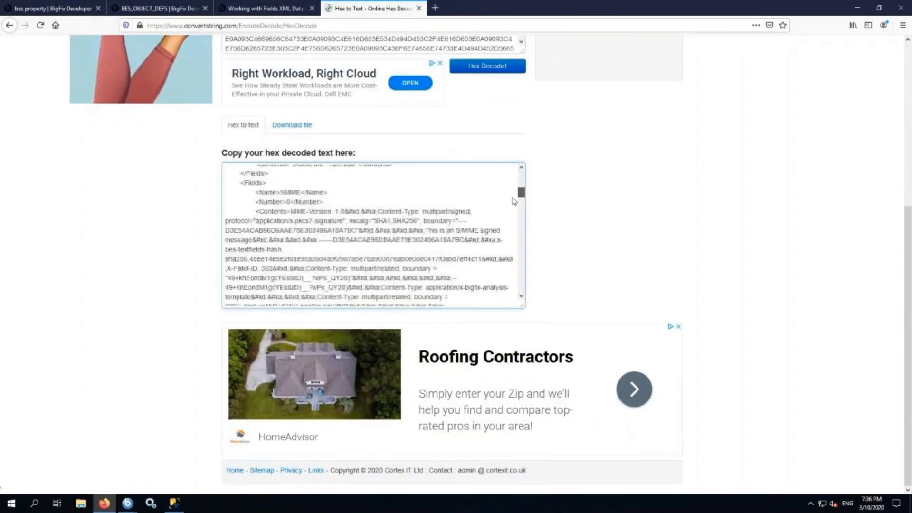
scroll(513, 203, "down", 10)
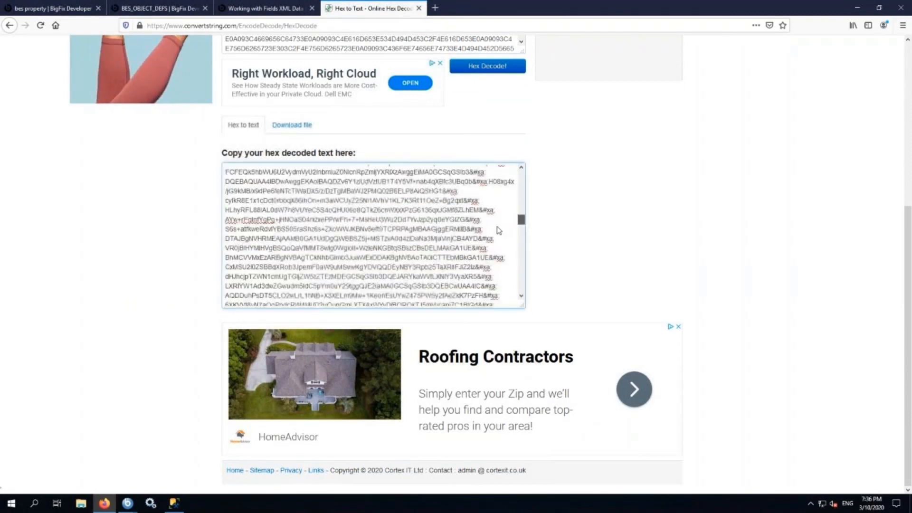
scroll(495, 250, "up", 10)
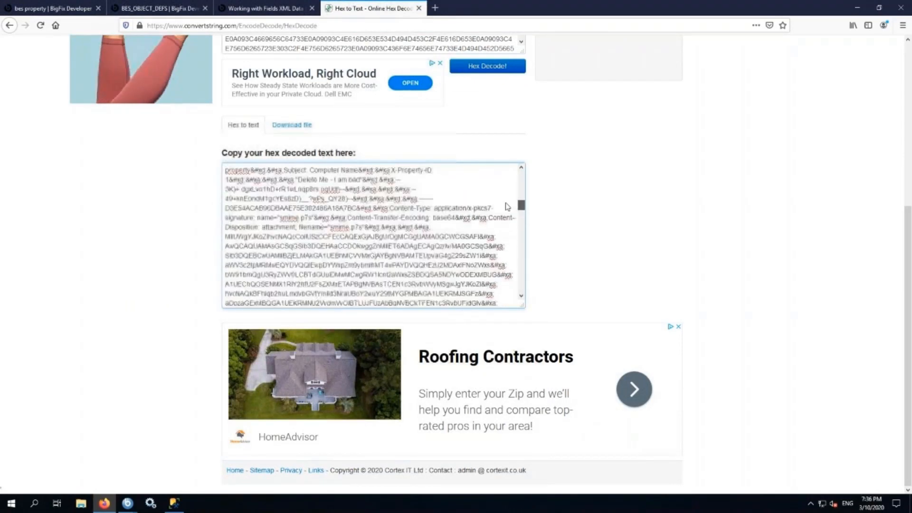
scroll(510, 191, "up", 4)
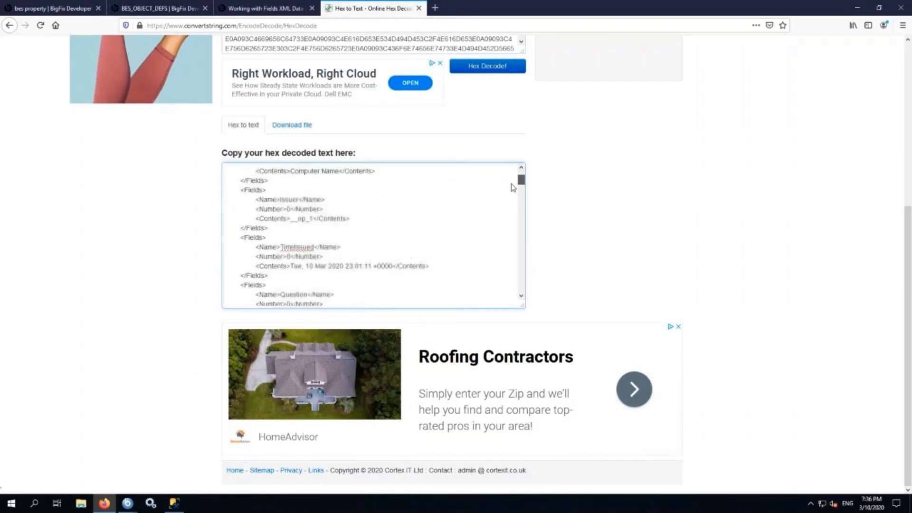
scroll(511, 189, "down", 2)
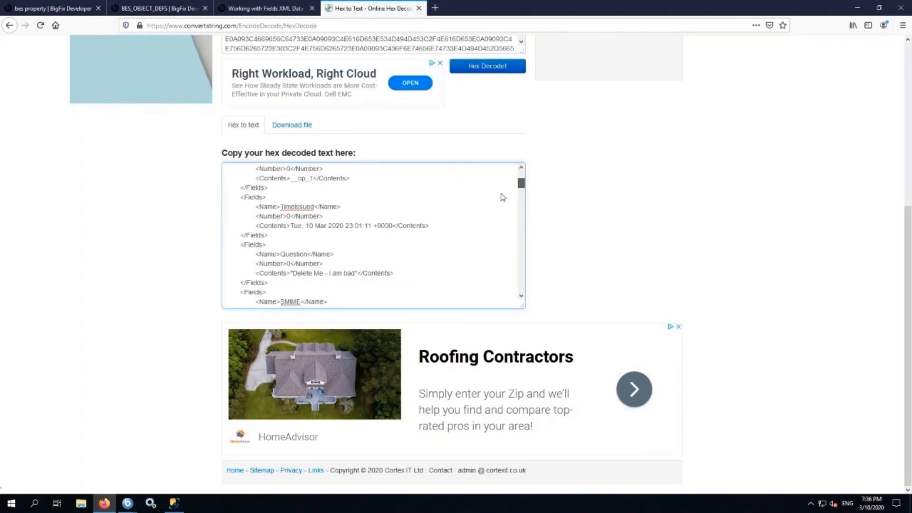
scroll(370, 245, "up", 3)
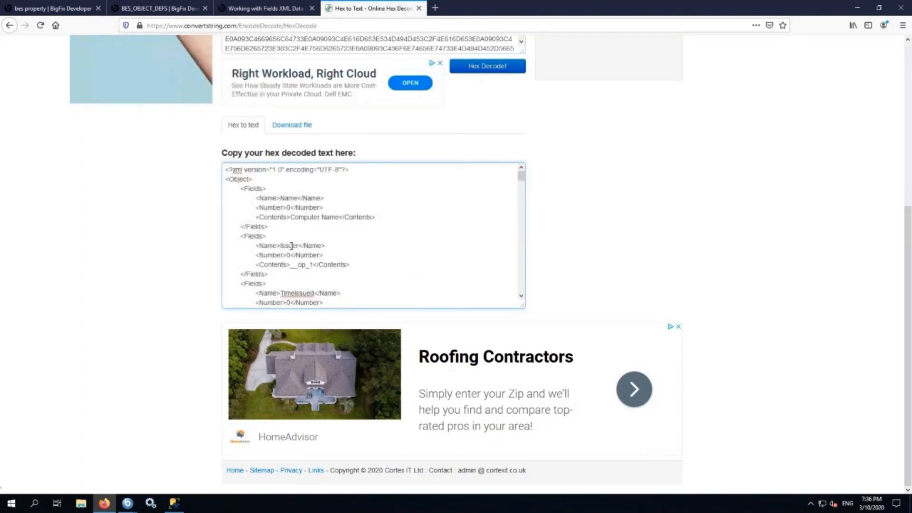
double_click(290, 245)
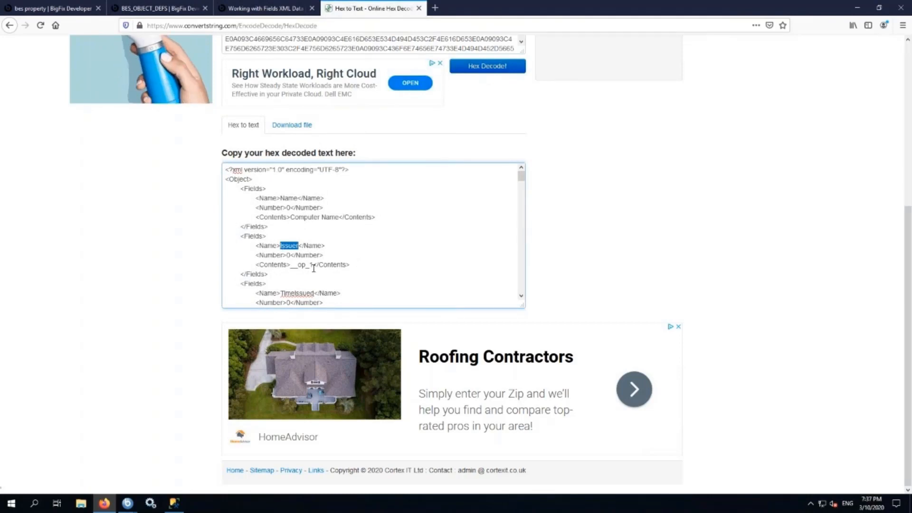
left_click_drag(317, 265, 288, 263)
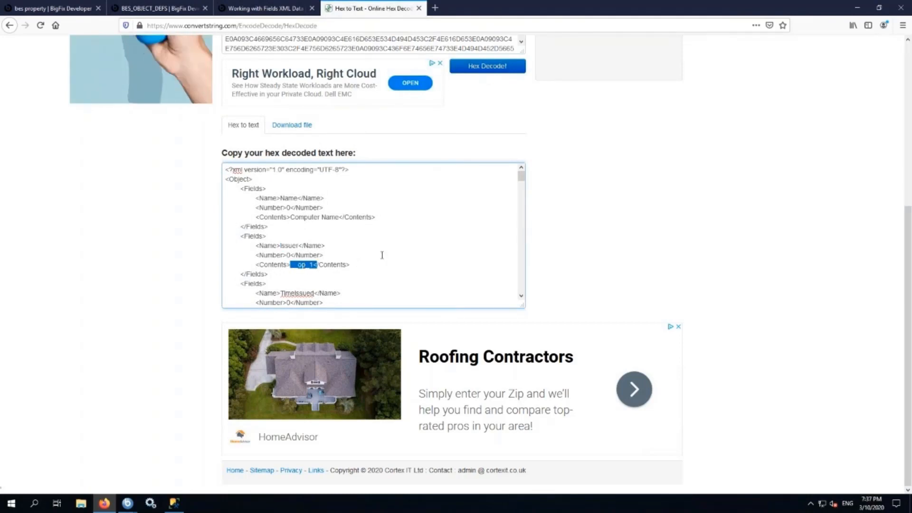
left_click(369, 261)
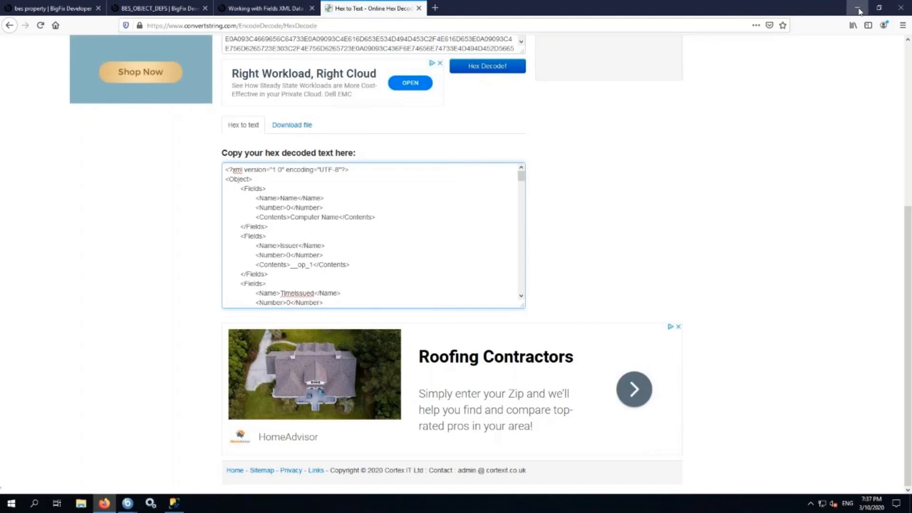
- Return to the BES_OBJECT_DEFS documentation page and highlight the dbo.fn_ExtractField call in the example query
left_click(142, 10)
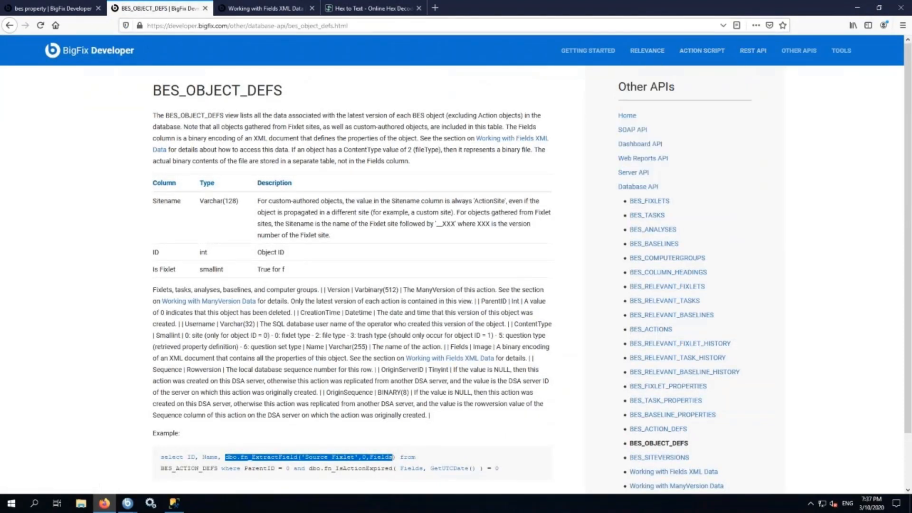
mouse_move(803, 53)
scroll(266, 371, "down", 1)
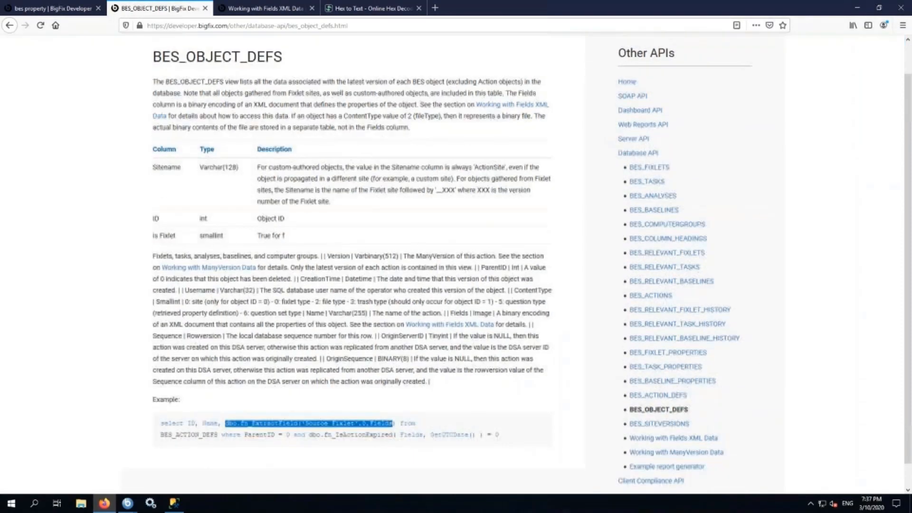
left_click(223, 394)
left_click_drag(226, 410, 398, 410)
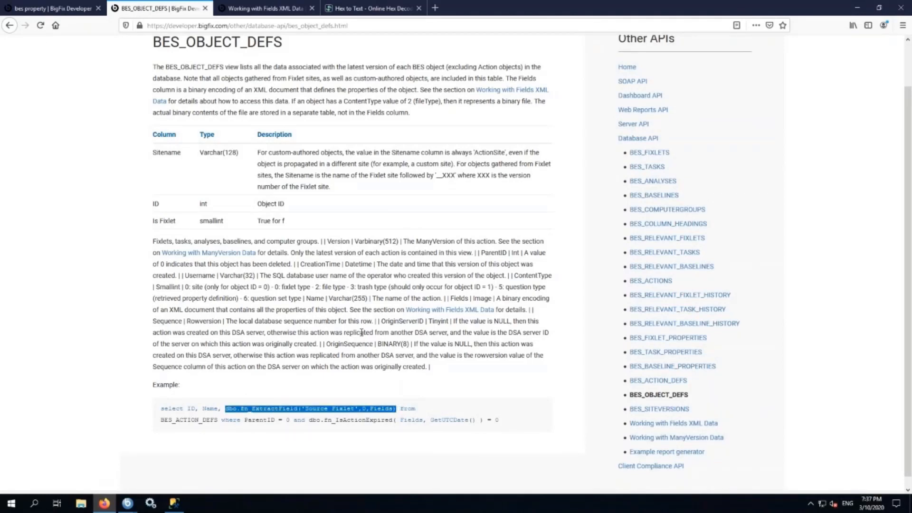
- Examine the Source Fixlet, 0 and Fields arguments of the example call, comparing them with the decoded XML
left_click(315, 418)
left_click_drag(305, 409, 355, 411)
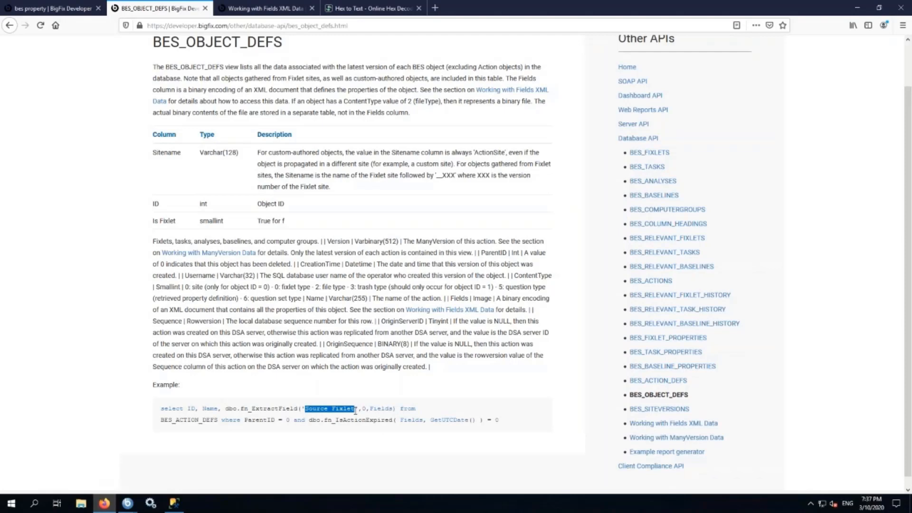
left_click(334, 10)
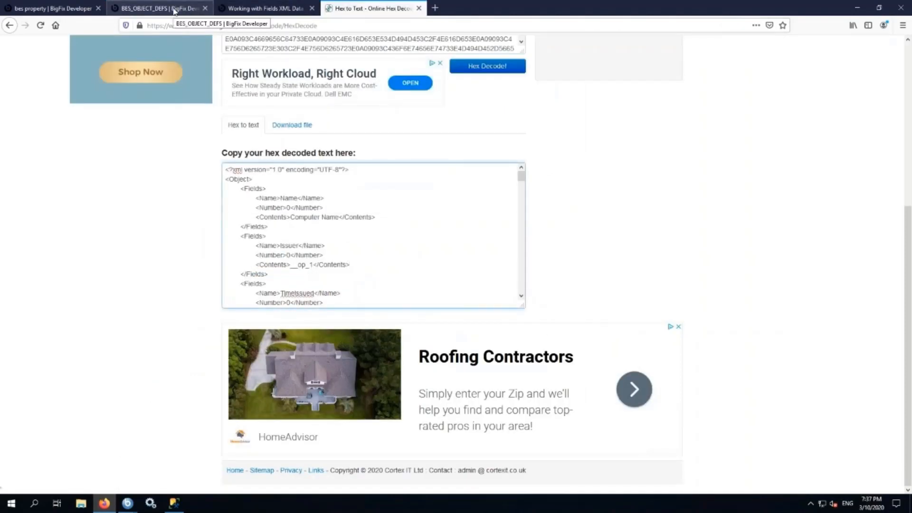
left_click(174, 11)
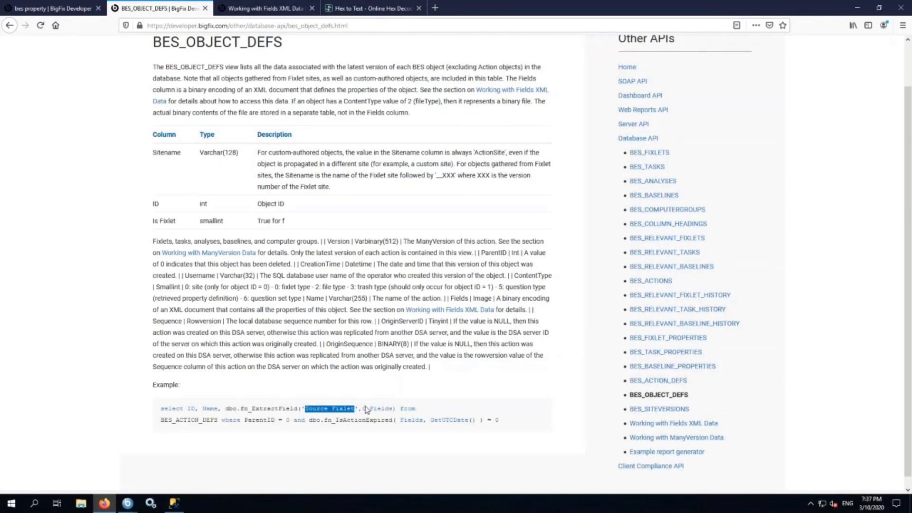
double_click(363, 409)
double_click(379, 409)
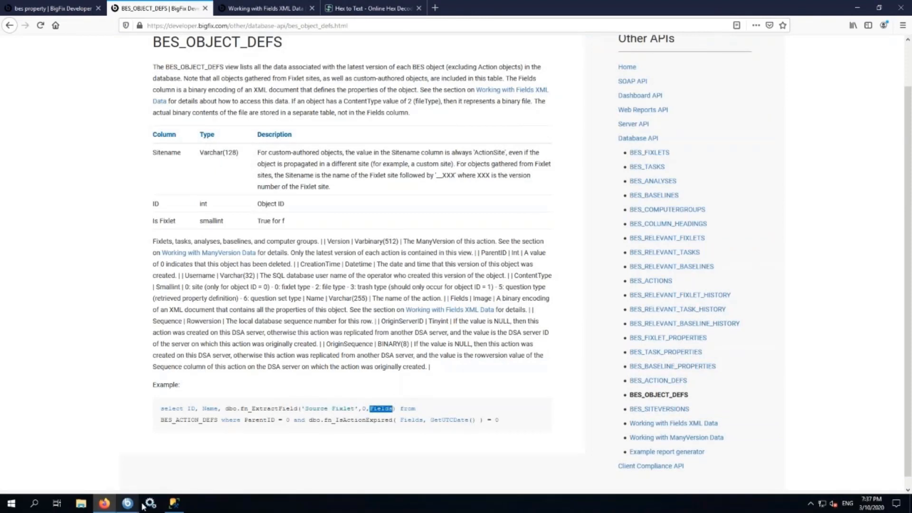
- Switch to SQL Server Management Studio and review the dbo.fn_ExtractField('Issuer',0,Fields) column in the SQLQuery4.sql query
left_click(174, 504)
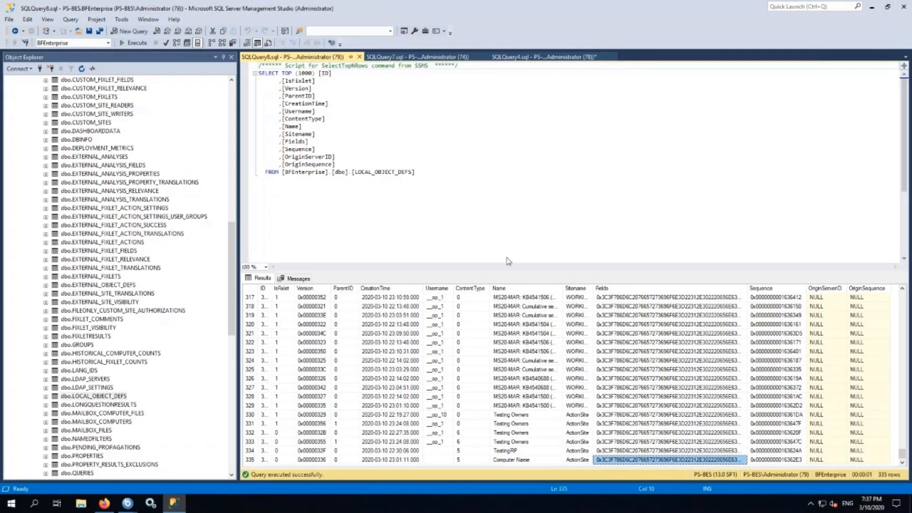
left_click(529, 57)
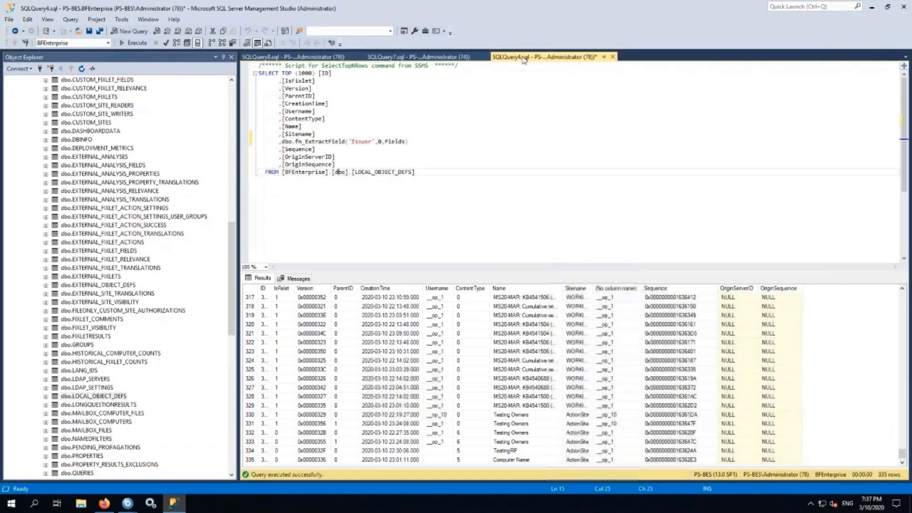
left_click_drag(409, 141, 345, 141)
left_click(302, 142)
left_click(380, 154)
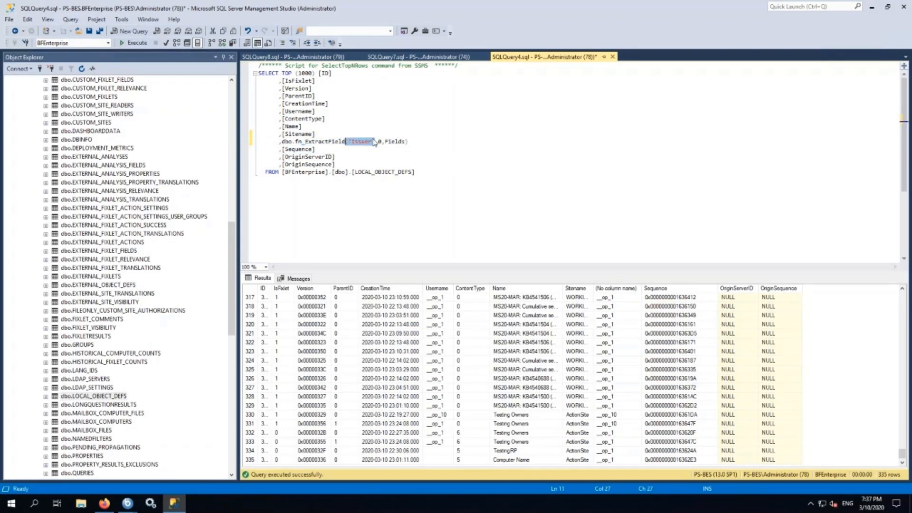
double_click(397, 141)
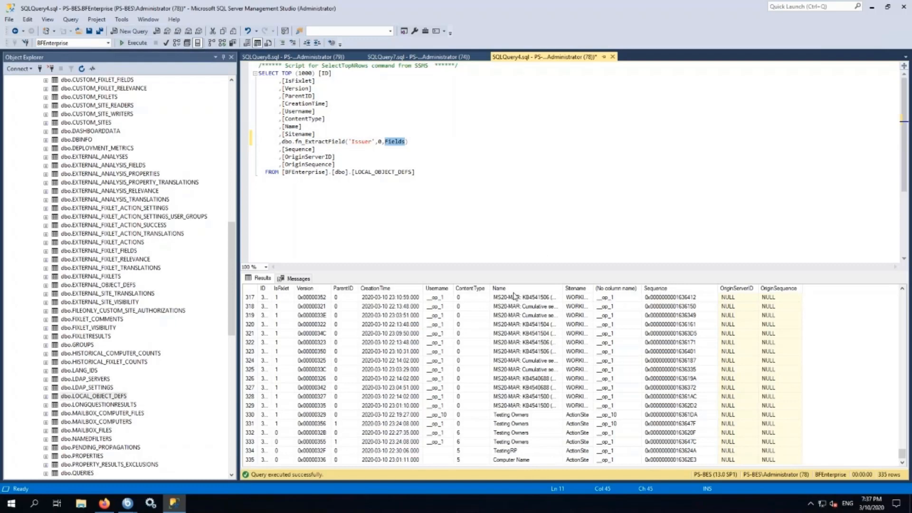
- Run the Issuer extraction query and check the extracted value for the Computer Name row at the end of the results
left_click(421, 163)
key("F5")
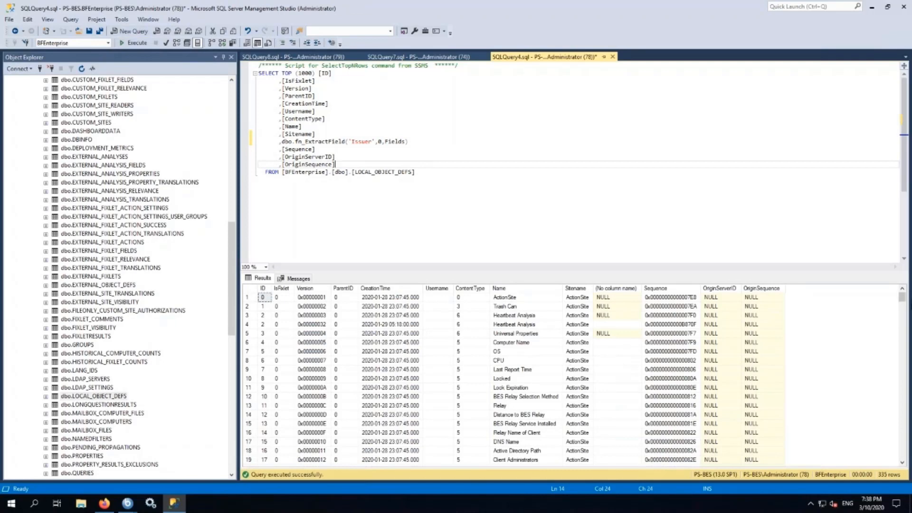
left_click_drag(906, 299, 902, 456)
left_click(517, 460)
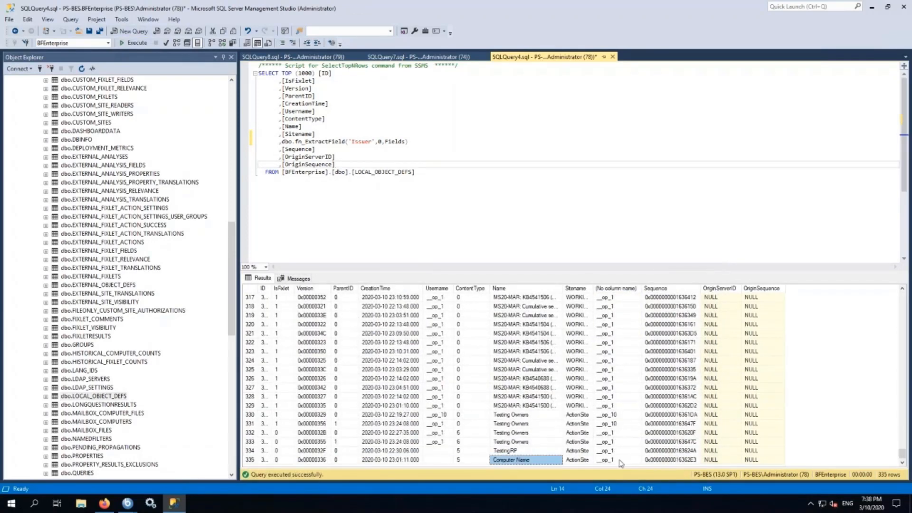
left_click(620, 461)
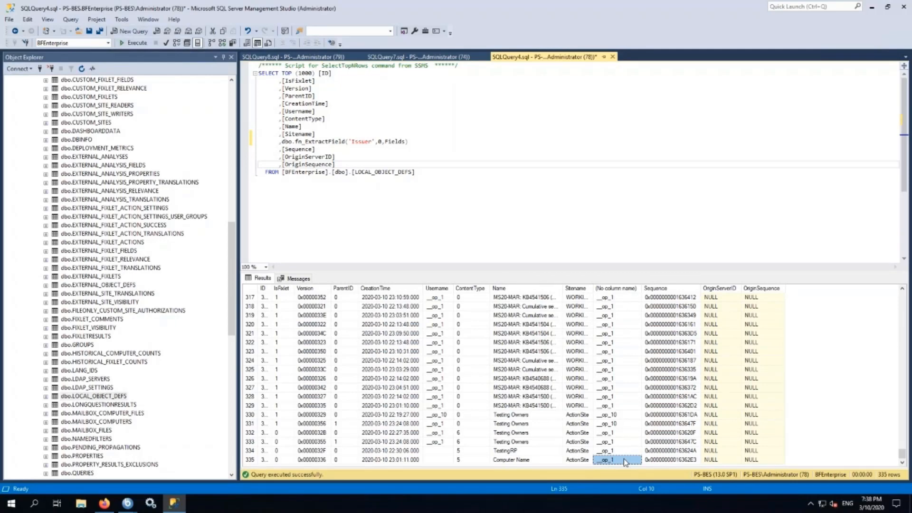
- Select the top 1000 rows of dbo.USERINFO and match the first row's MastheadUsername to its Username
left_click(230, 289)
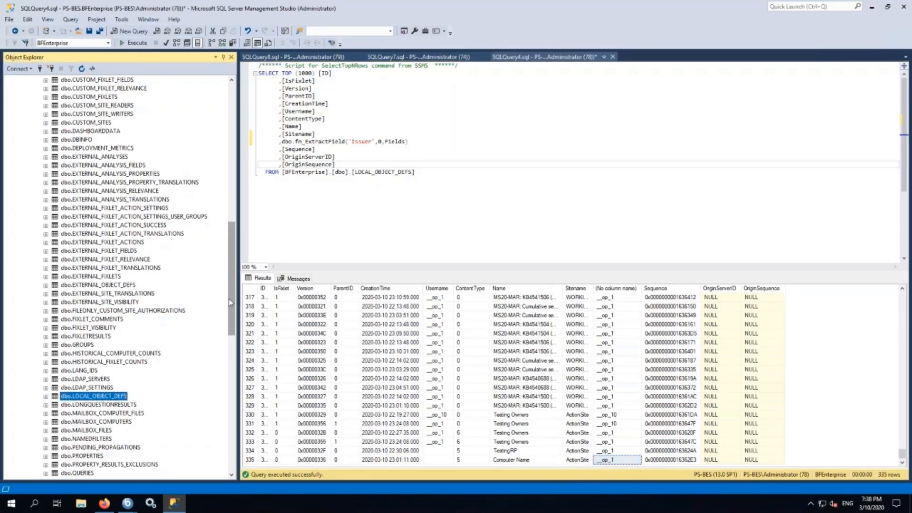
scroll(223, 377, "down", 8)
scroll(222, 377, "down", 11)
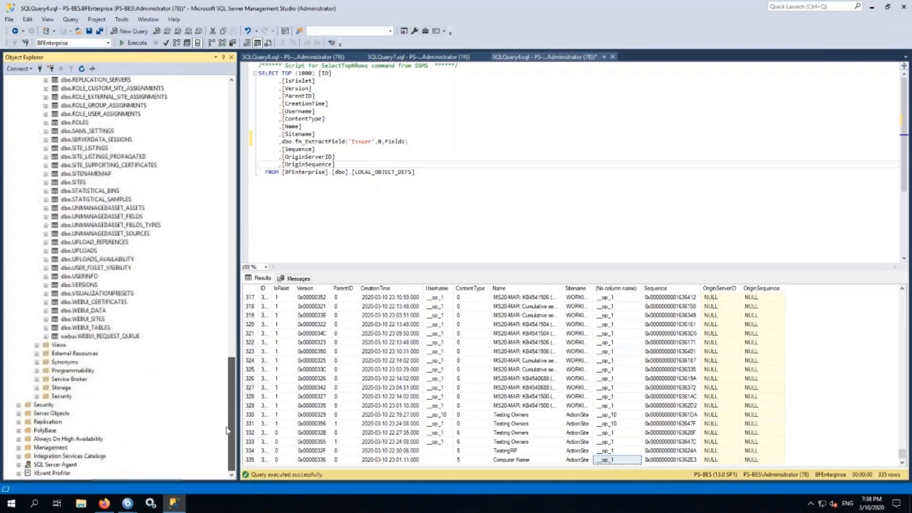
right_click(83, 277)
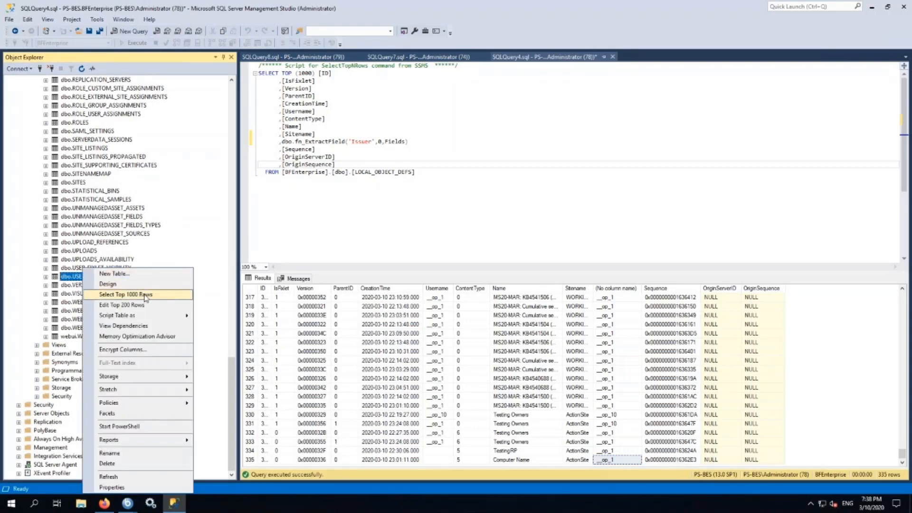
left_click(119, 292)
left_click(323, 298)
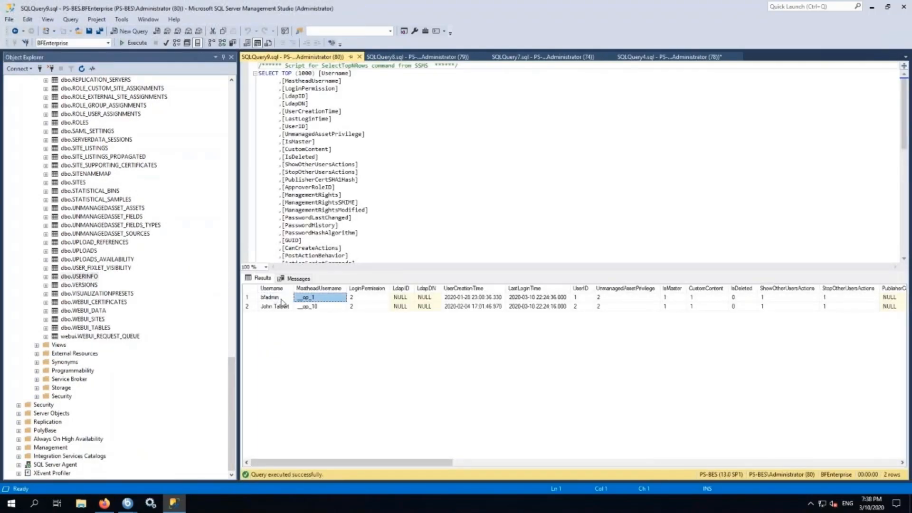
left_click(277, 298)
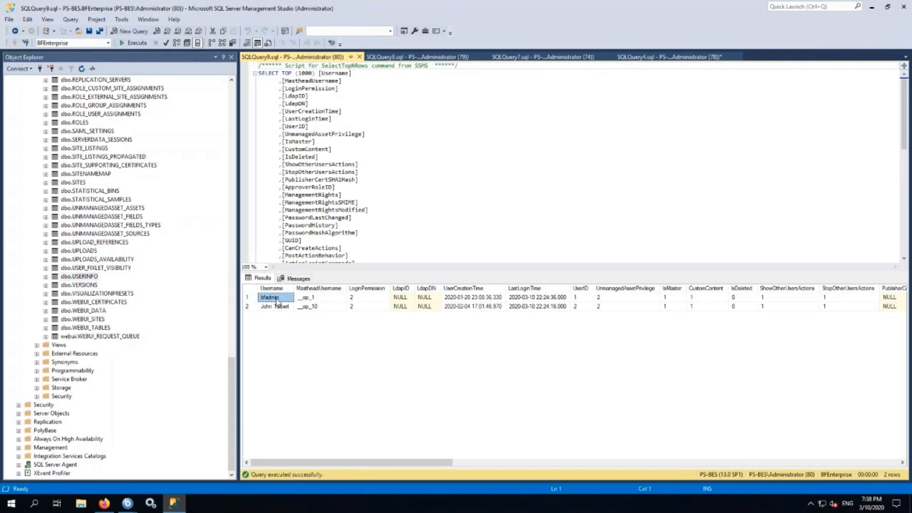